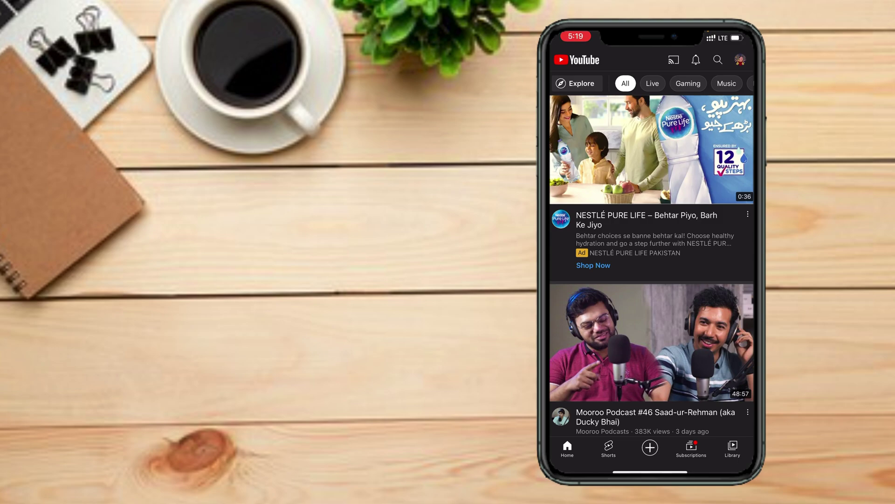
pyautogui.scroll(-2, 652, 243)
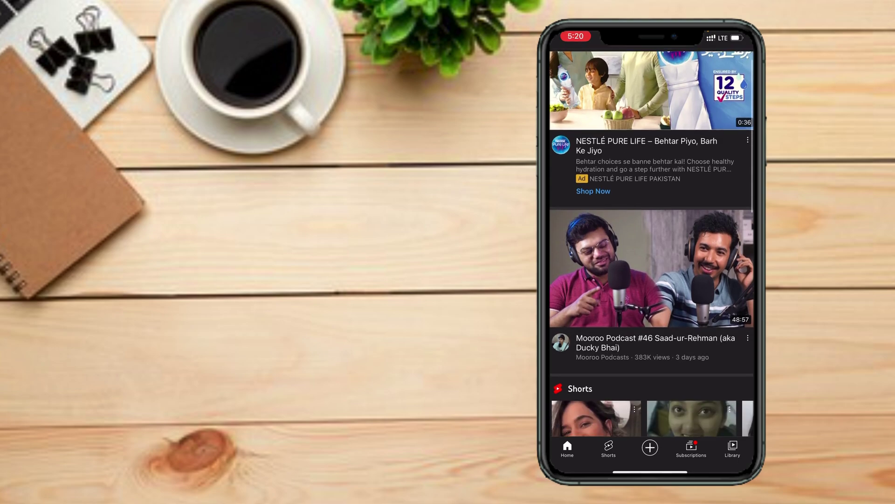
# Step: Start a video upload, select the 4:15 home-screen recording, and continue to its details
pyautogui.click(650, 447)
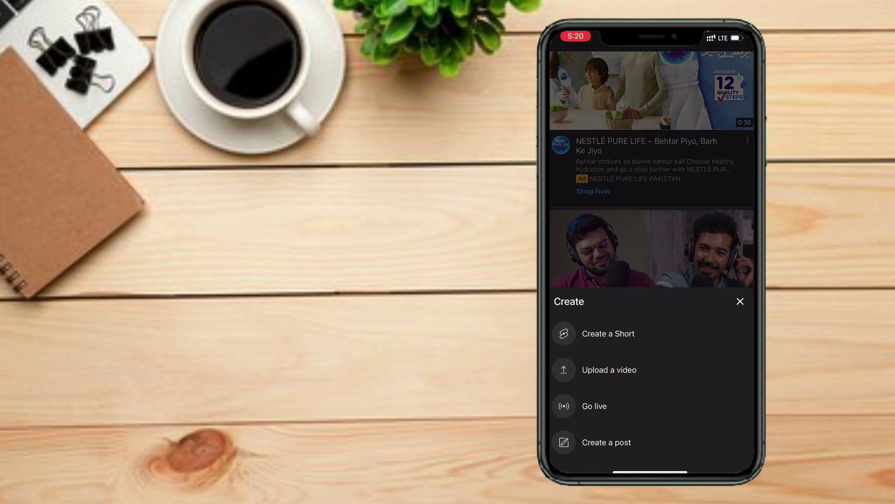
pyautogui.click(609, 369)
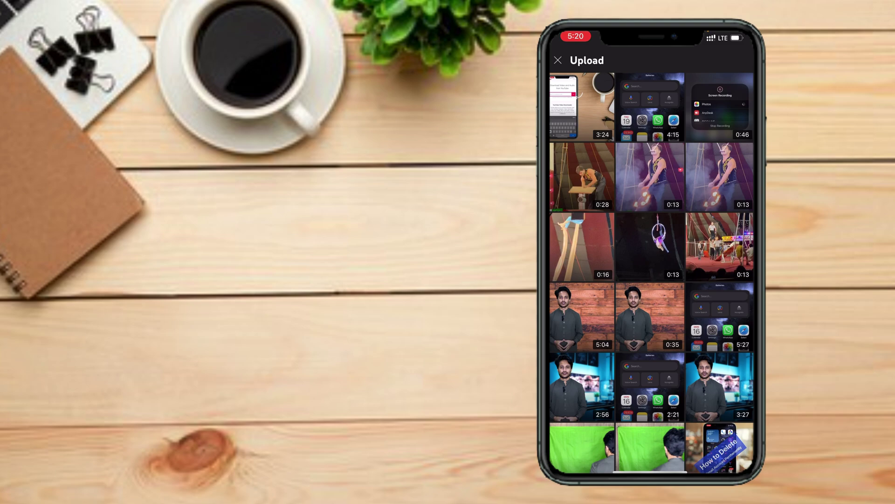
pyautogui.click(650, 107)
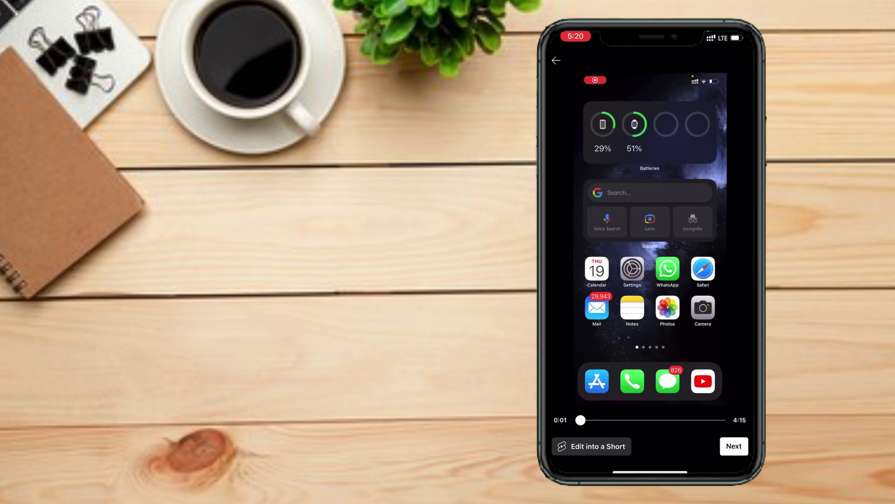
pyautogui.click(734, 446)
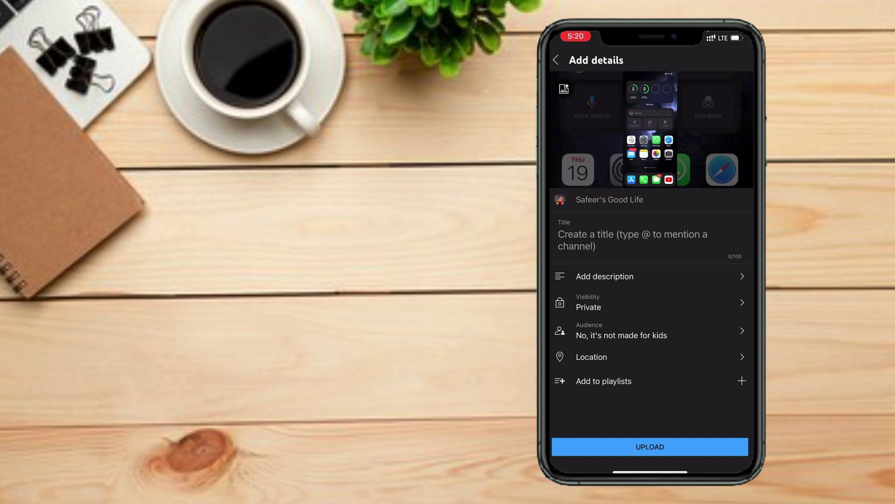
# Step: Begin the title and try @-mentioning Mrwhosetheboss, then Tech Burner, erasing each mention
pyautogui.click(632, 234)
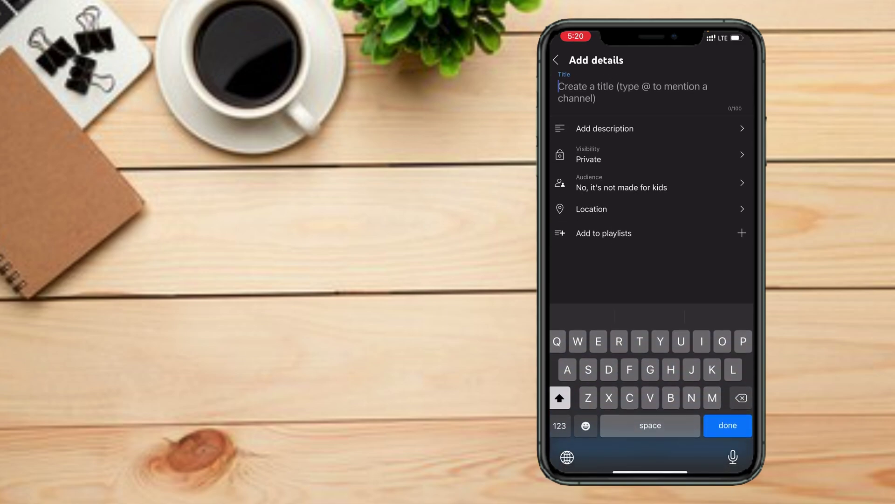
pyautogui.write('How to')
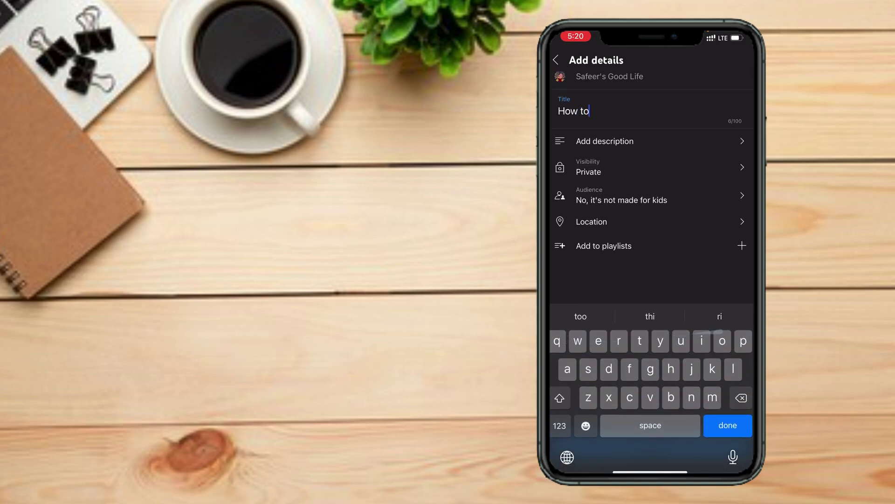
pyautogui.write(' upload')
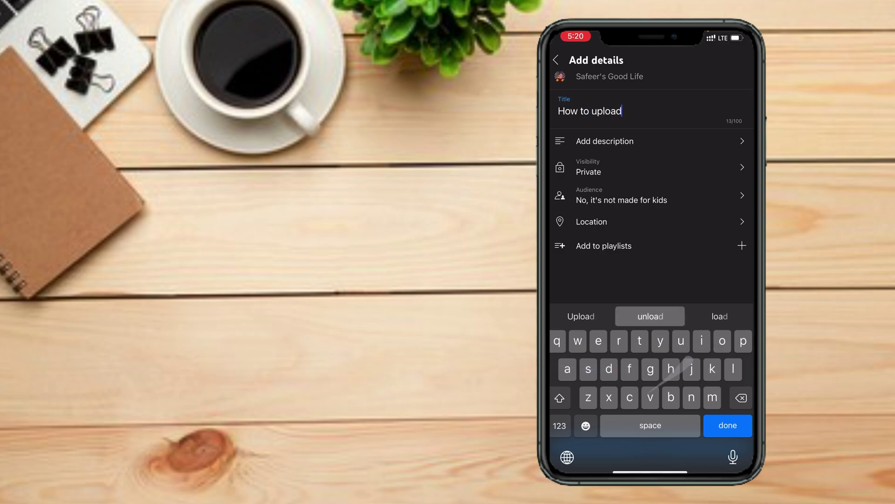
pyautogui.write(' videos')
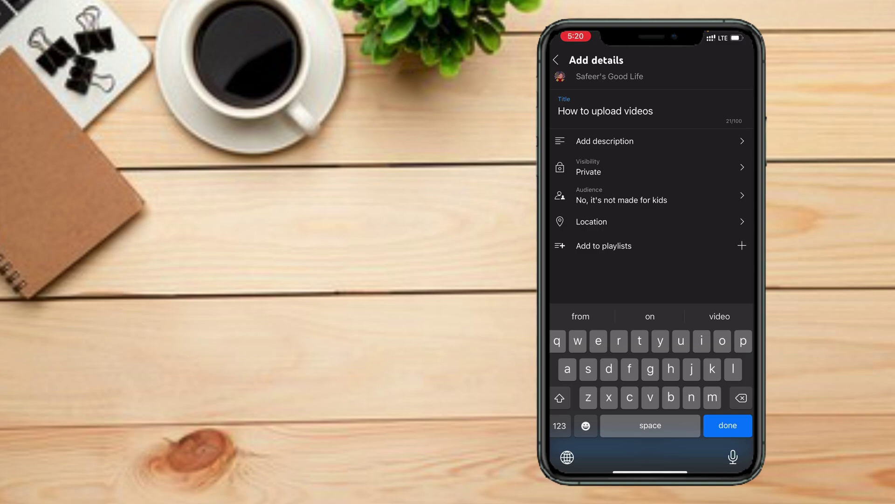
pyautogui.click(560, 425)
pyautogui.write('@')
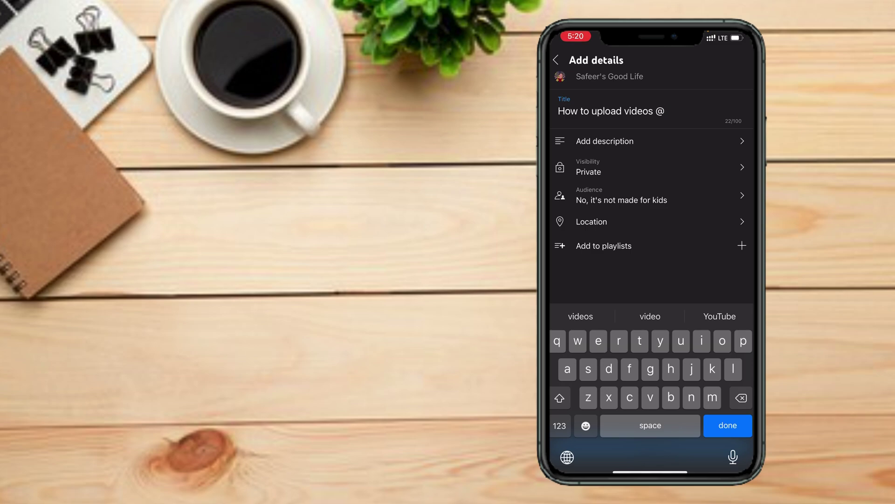
pyautogui.write('mr')
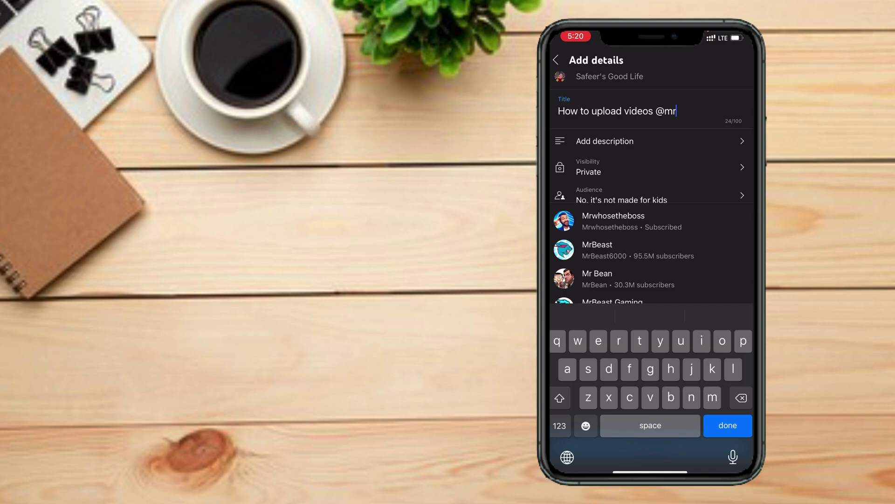
pyautogui.click(614, 221)
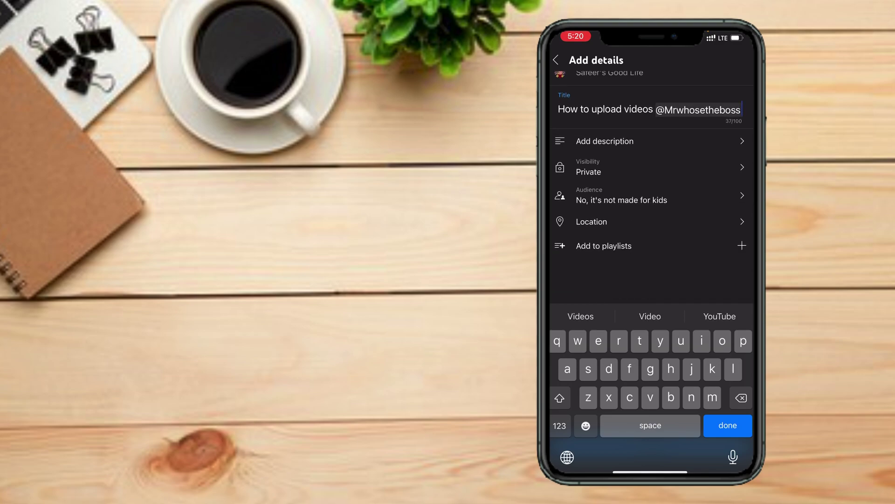
pyautogui.press('BackSpace')
pyautogui.press('BackSpace')
pyautogui.press('BackSpace')
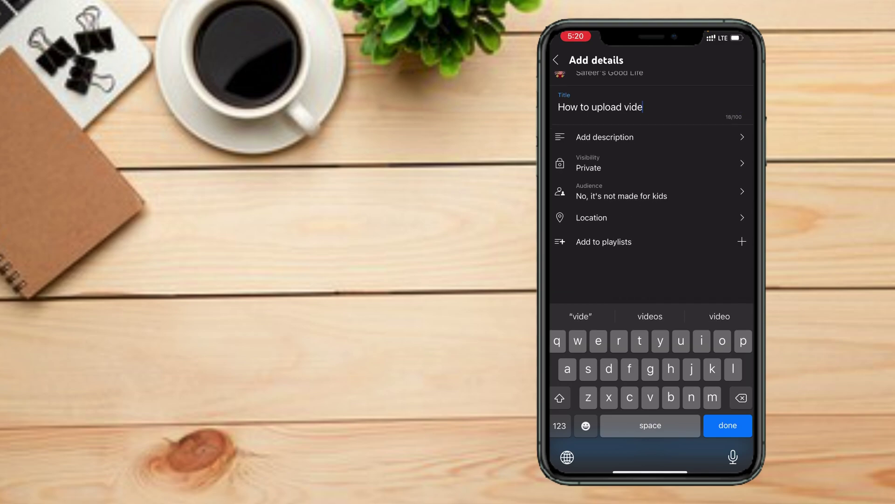
pyautogui.write('os ')
pyautogui.write('@')
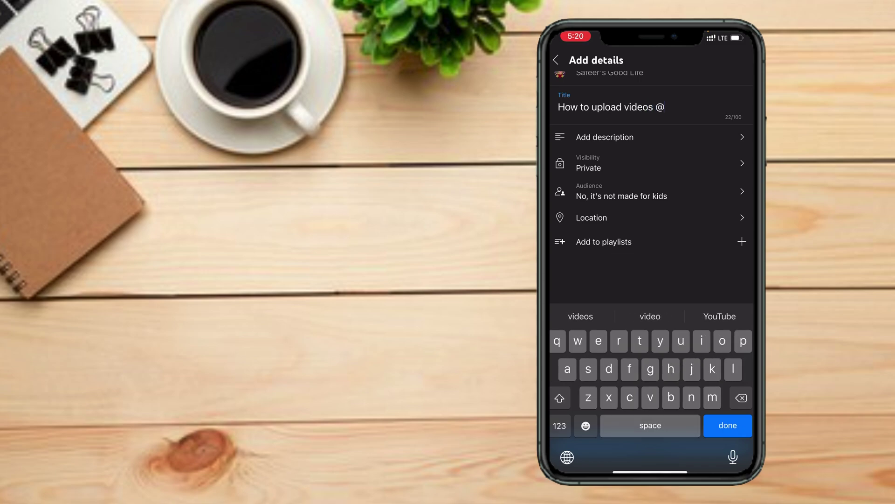
pyautogui.write('tech')
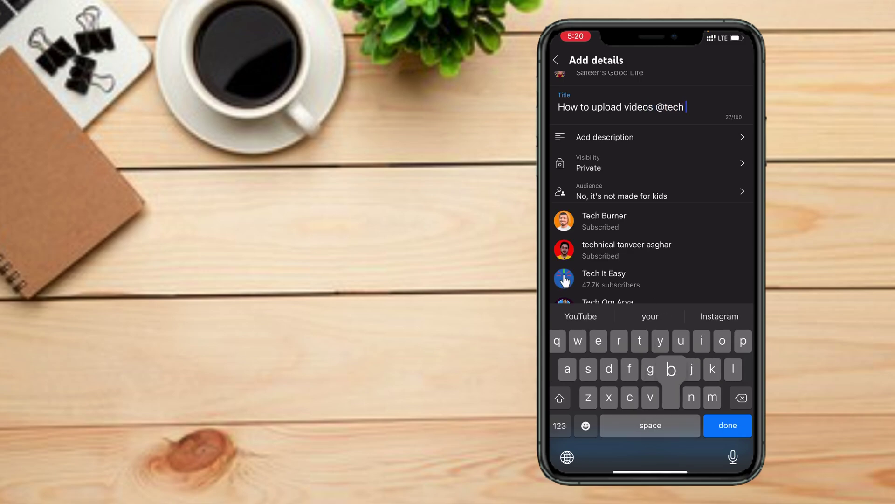
pyautogui.write(' b')
pyautogui.click(600, 214)
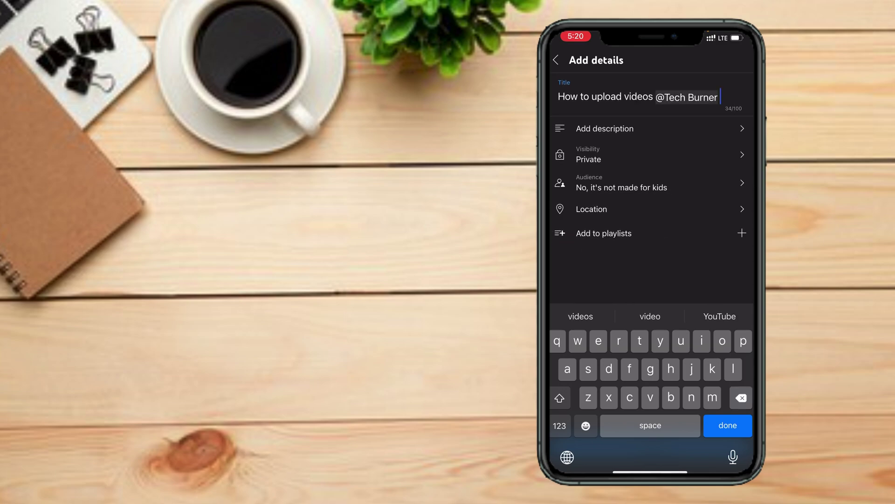
pyautogui.press('BackSpace')
pyautogui.press('BackSpace')
pyautogui.press('BackSpace')
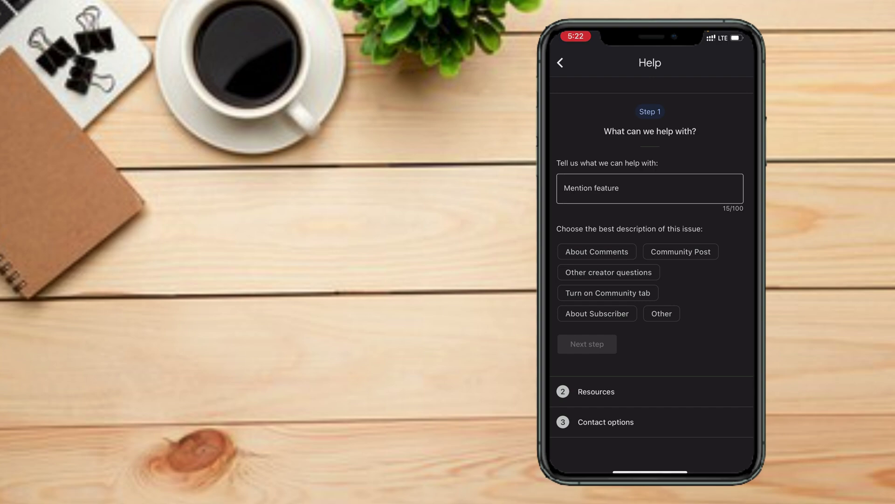
# Step: Classify the 'Mention feature' issue as Other and skip past resources to contact options
pyautogui.click(662, 314)
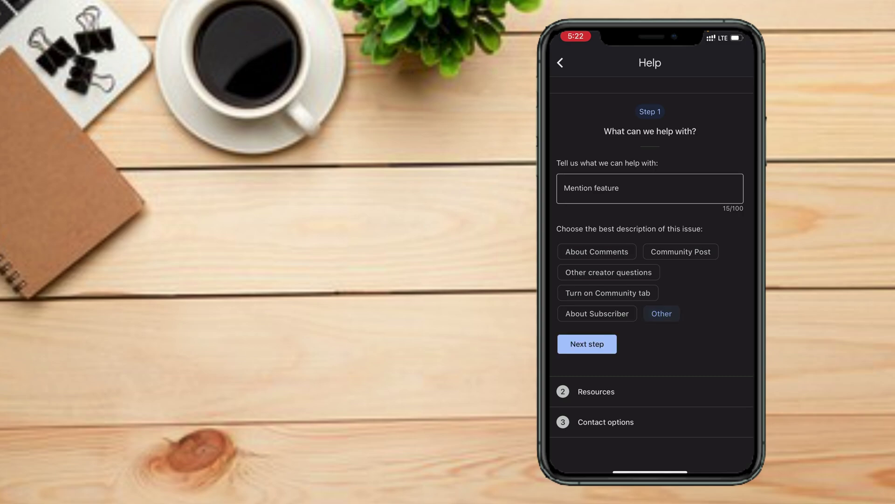
pyautogui.click(587, 344)
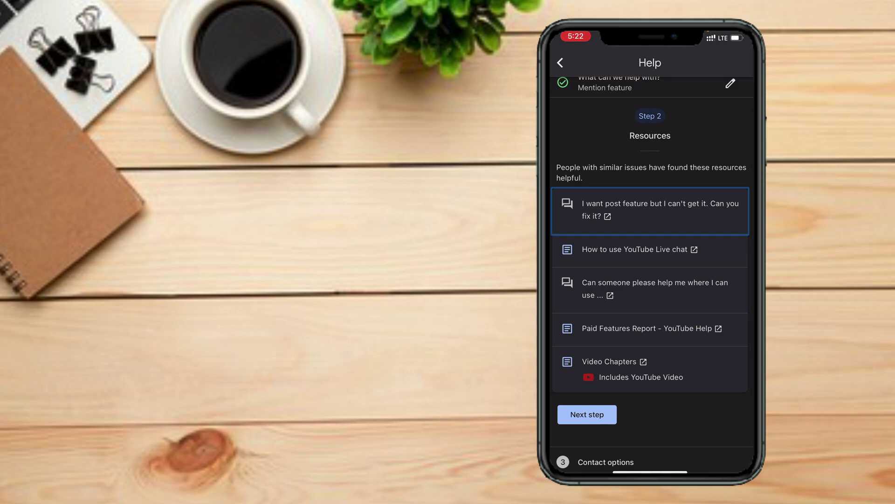
pyautogui.click(586, 414)
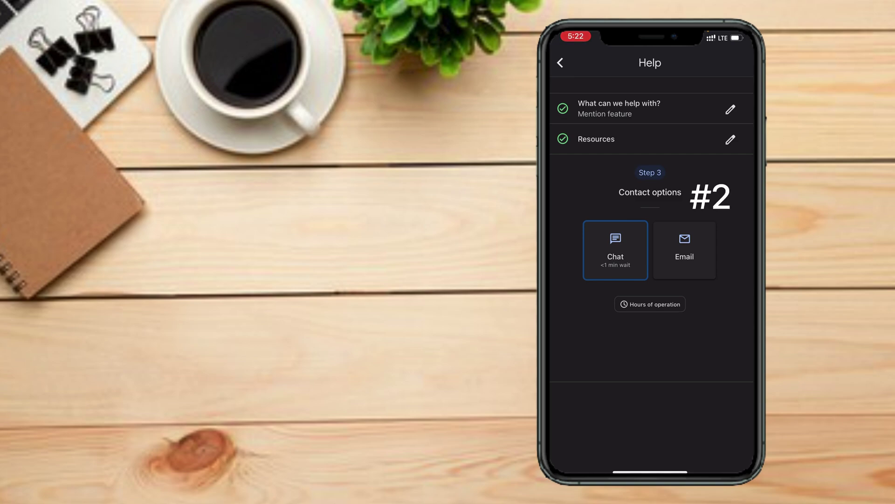
# Step: Choose email support and skip past the last-name and channel URL fields to the message box
pyautogui.click(685, 250)
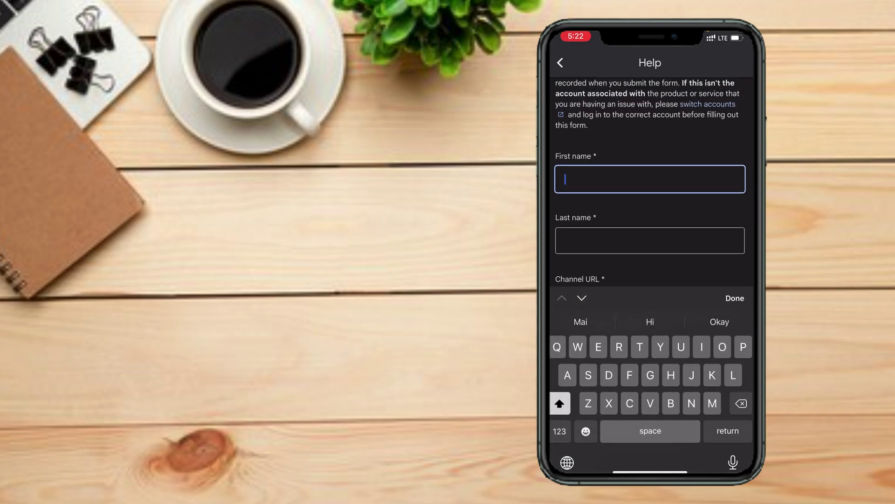
pyautogui.press('Tab')
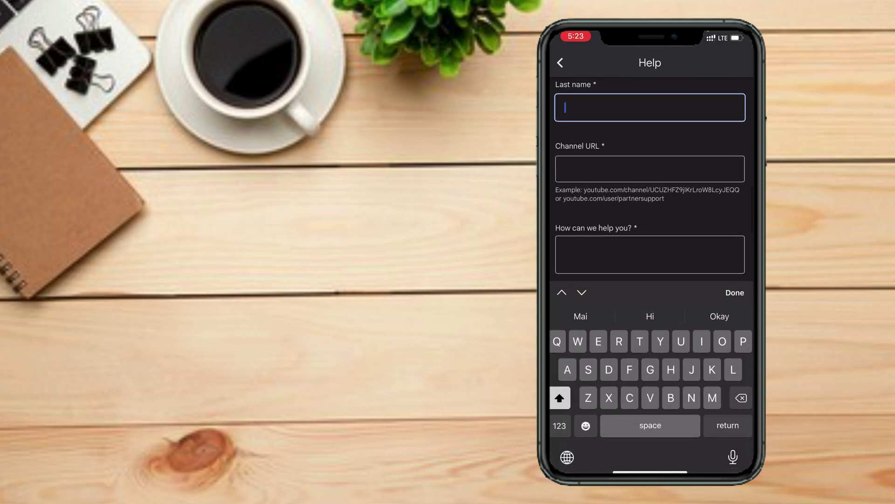
pyautogui.press('Tab')
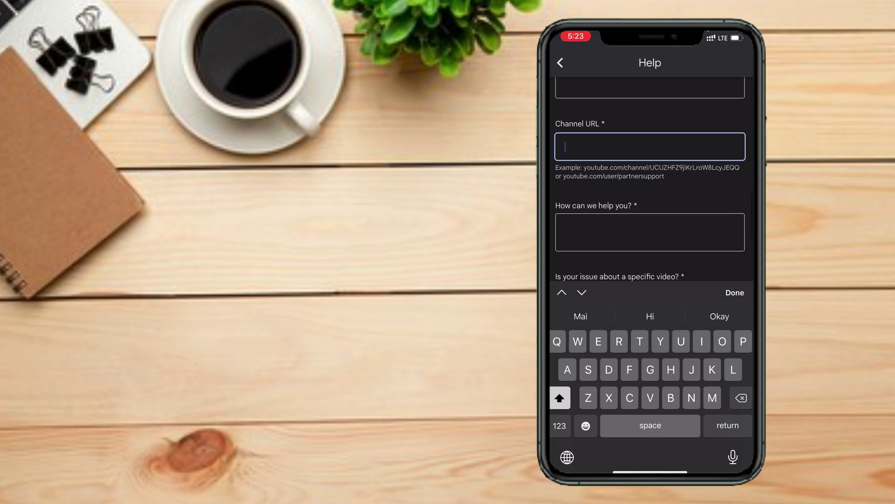
pyautogui.press('Tab')
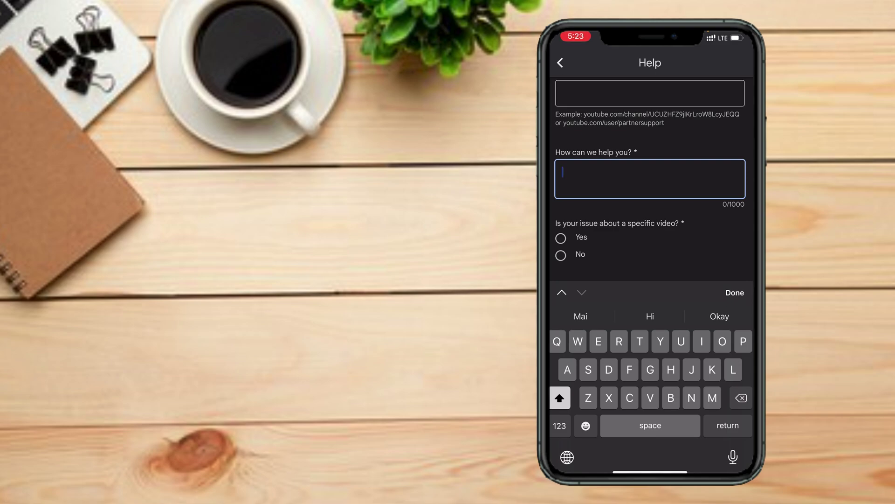
pyautogui.write('Hi')
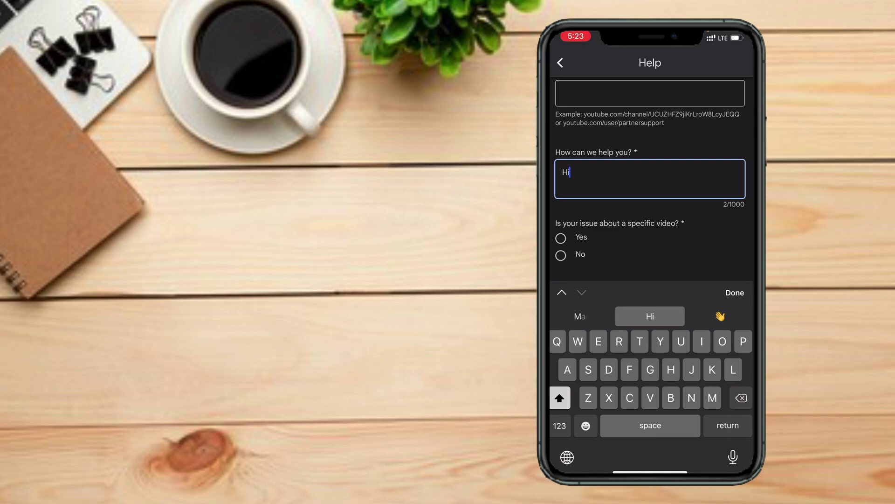
# Step: Write the mention-feature access request with a greeting, fixes, and a closing 'from my end.' paragraph
pyautogui.press('Return')
pyautogui.press('Return')
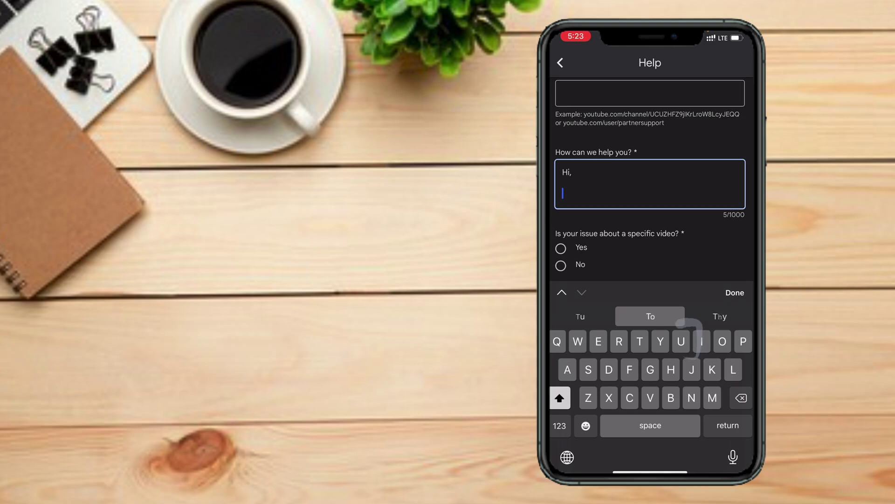
pyautogui.write('This is')
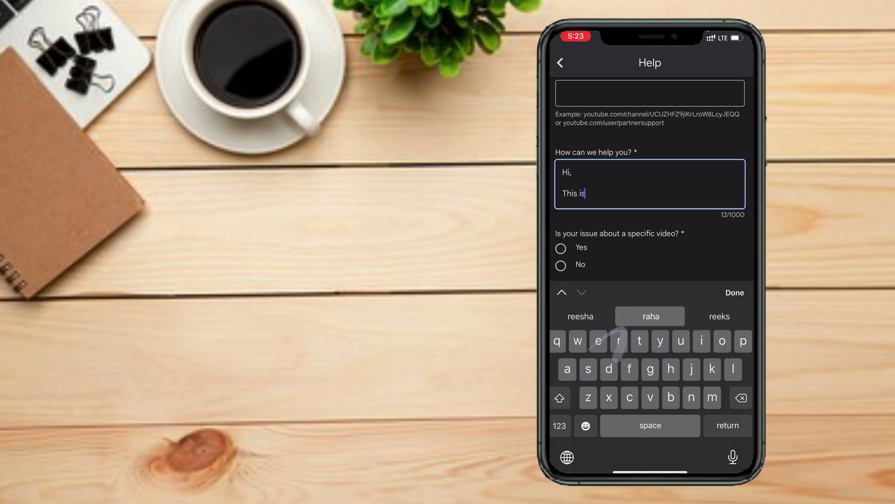
pyautogui.write(' regarding the YouTube')
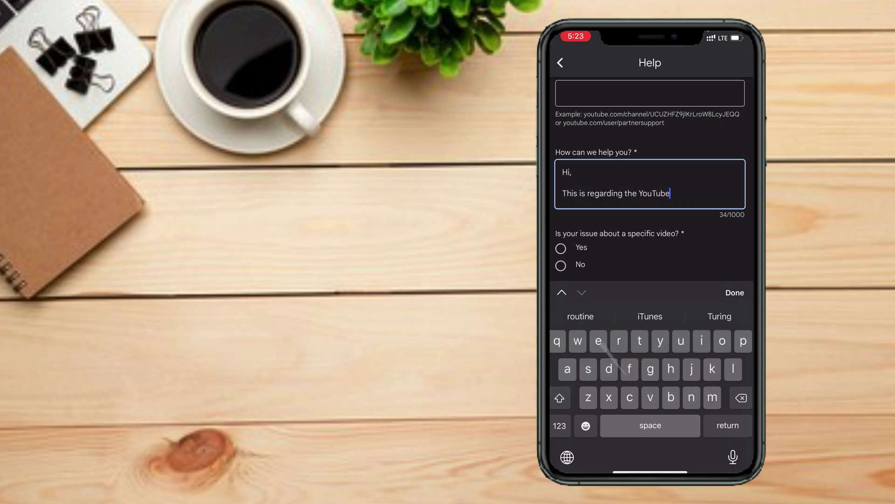
pyautogui.write(' mention')
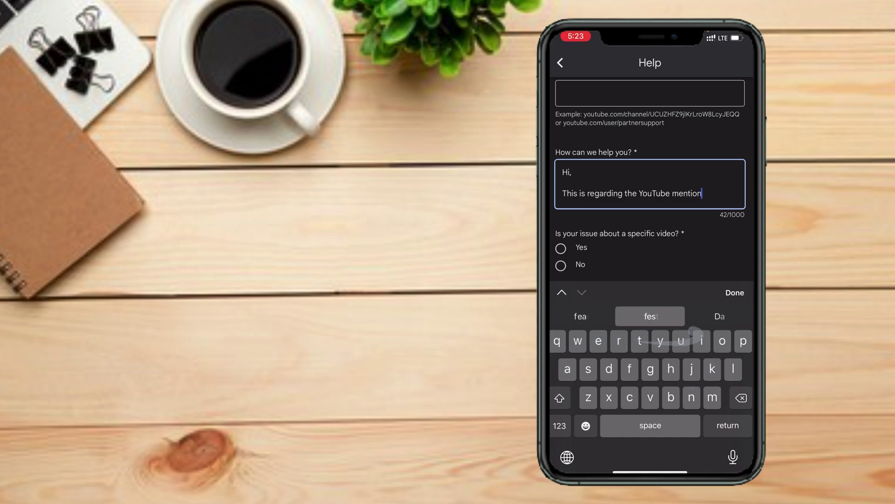
pyautogui.write(' feature. ')
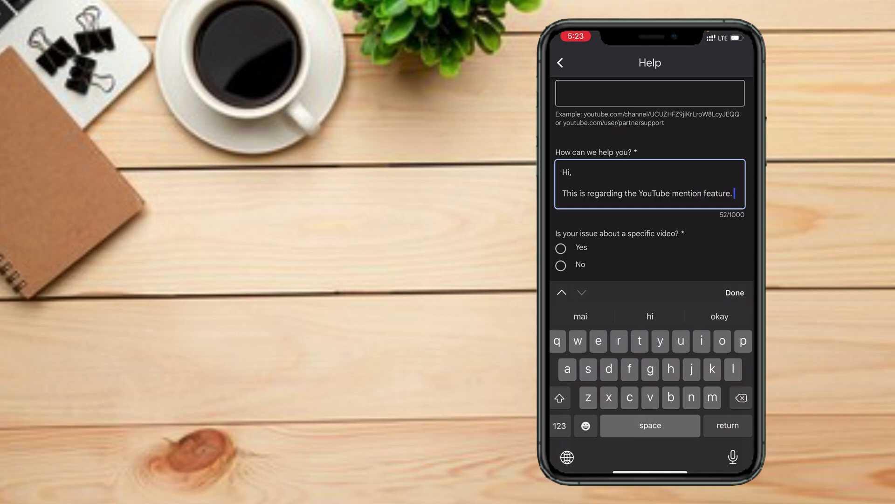
pyautogui.write('As per')
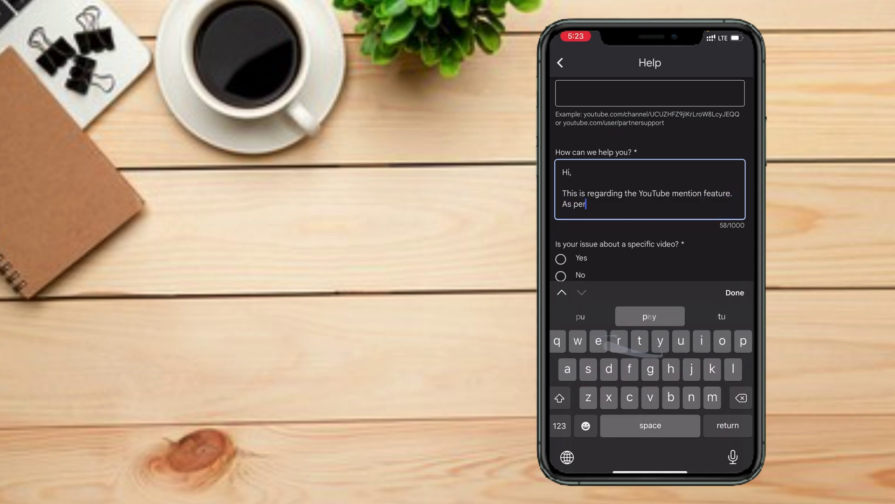
pyautogui.write(' the latest update')
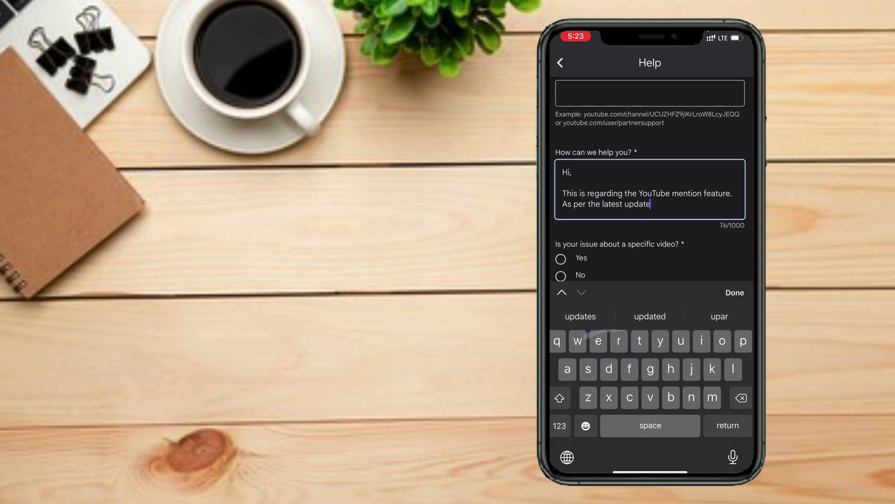
pyautogui.write('.')
pyautogui.press('BackSpace')
pyautogui.write(',')
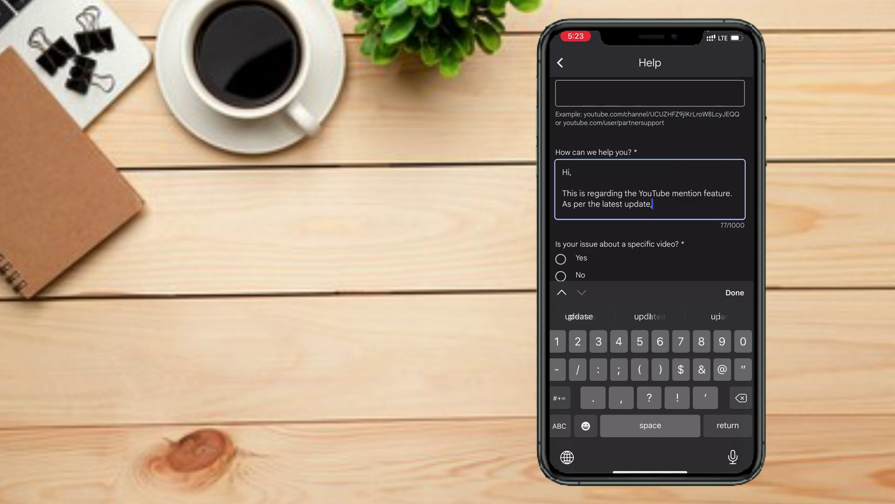
pyautogui.write(' I should b')
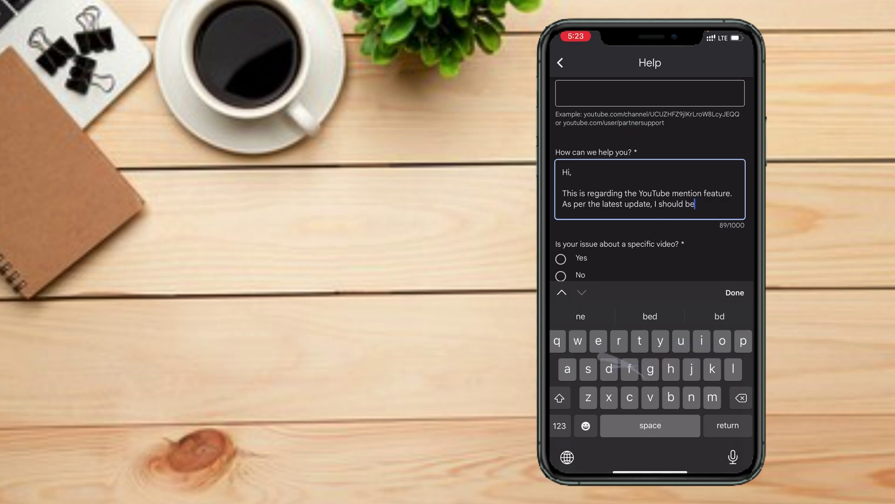
pyautogui.write('e my')
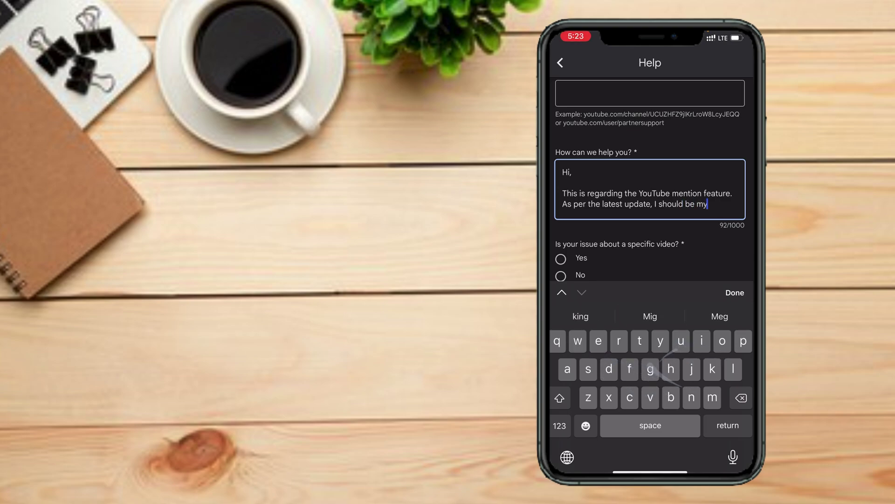
pyautogui.press('BackSpace')
pyautogui.write('having')
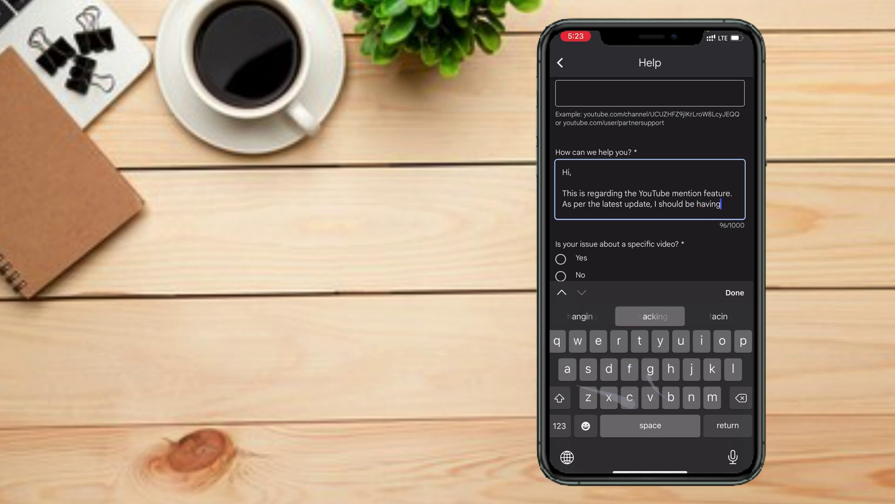
pyautogui.write(' access to the')
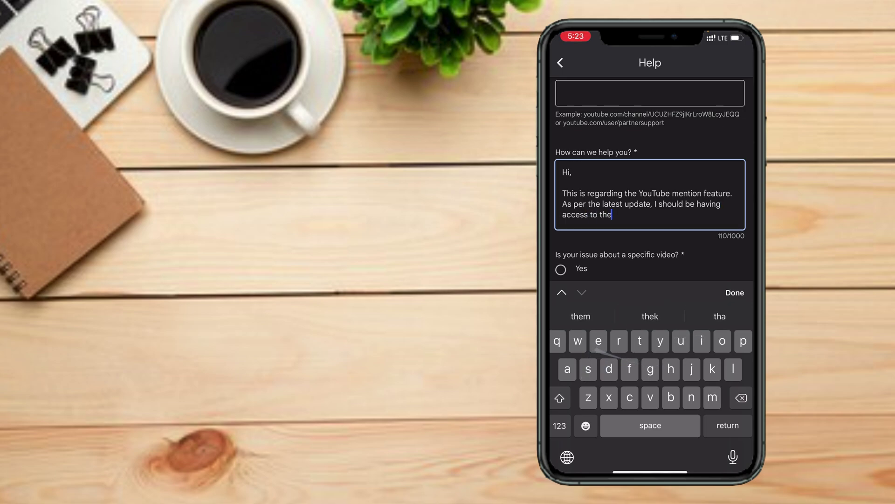
pyautogui.write(' mention')
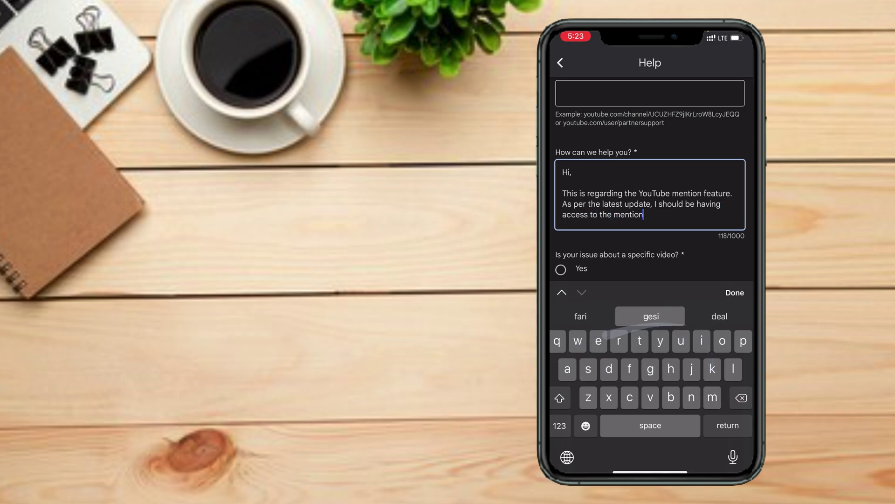
pyautogui.write(' feature. However')
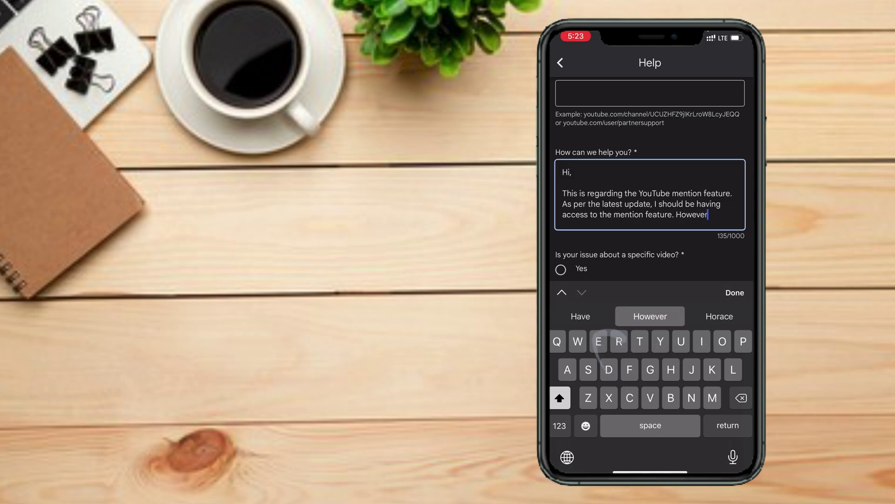
pyautogui.write(', I ')
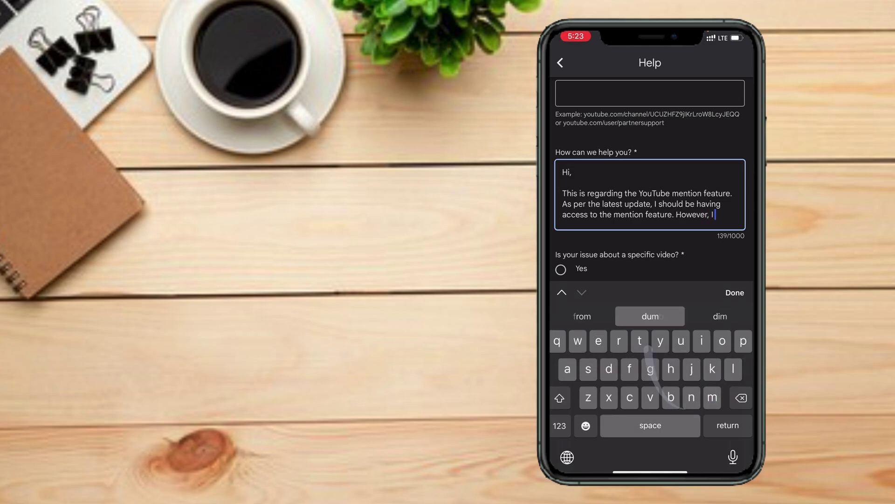
pyautogui.write('doing')
pyautogui.press('BackSpace')
pyautogui.press('BackSpace')
pyautogui.press('BackSpace')
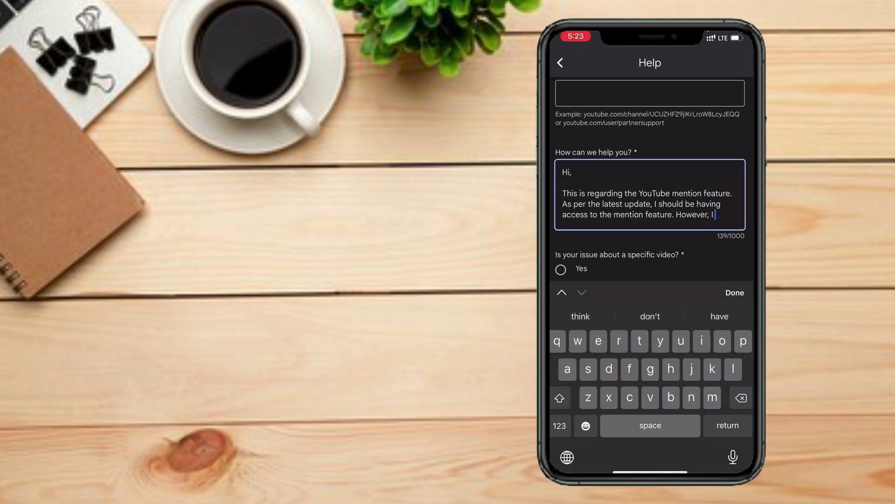
pyautogui.write("don't seem to")
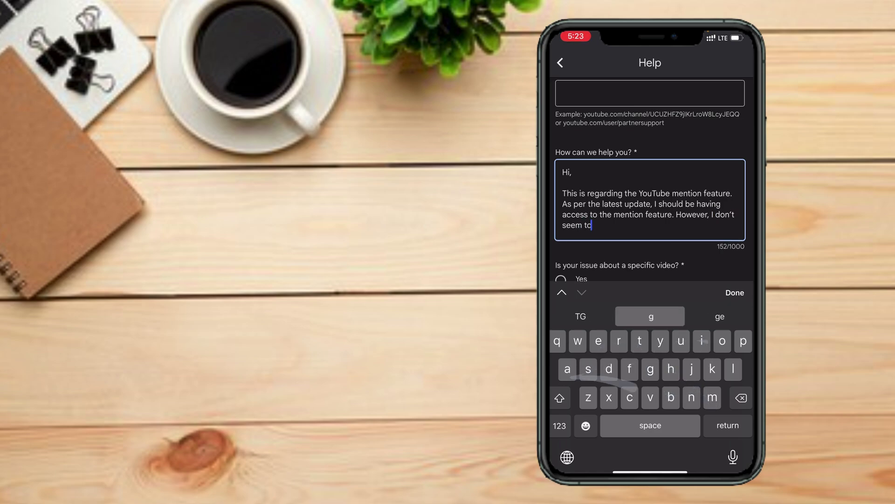
pyautogui.write(' have access. ')
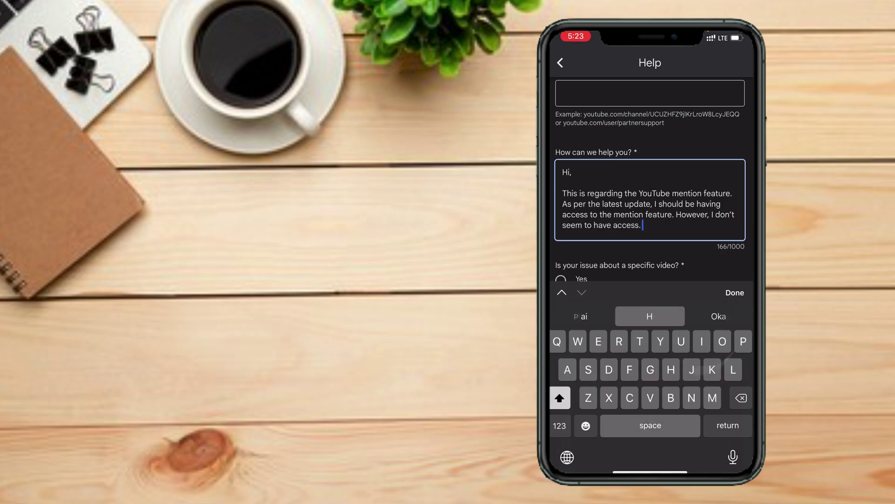
pyautogui.write('Please')
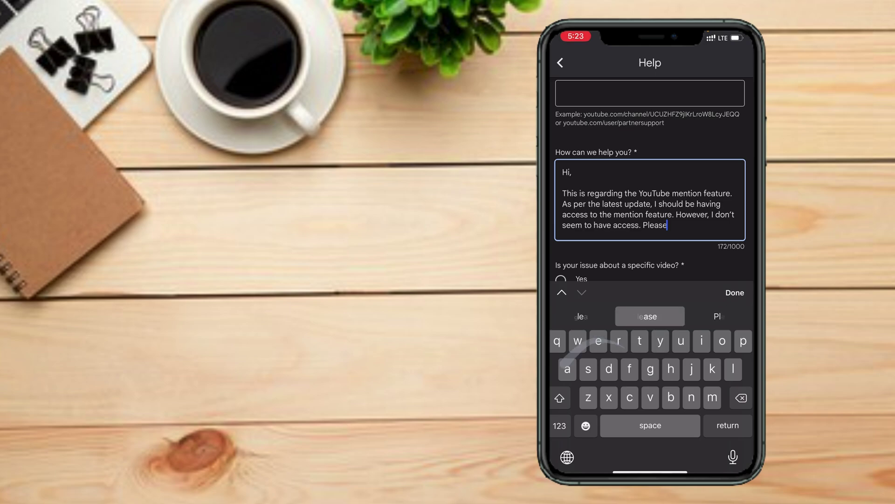
pyautogui.write(' grant me access')
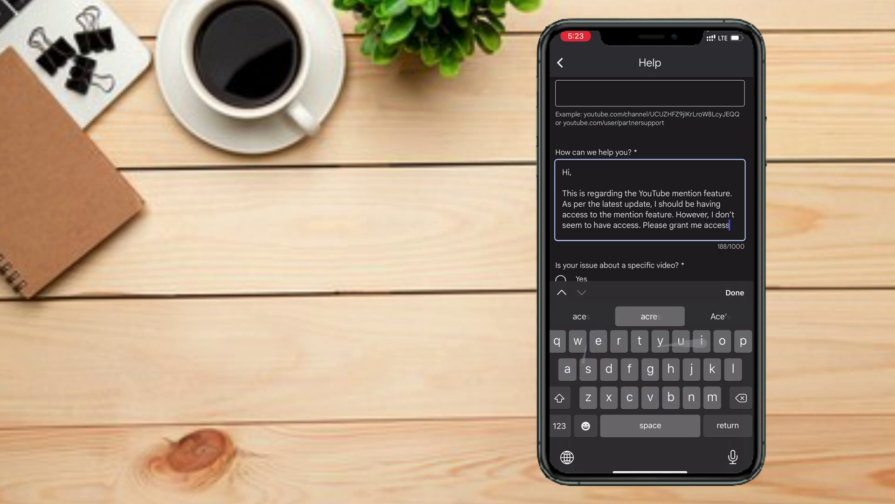
pyautogui.write(' to YouTube mention')
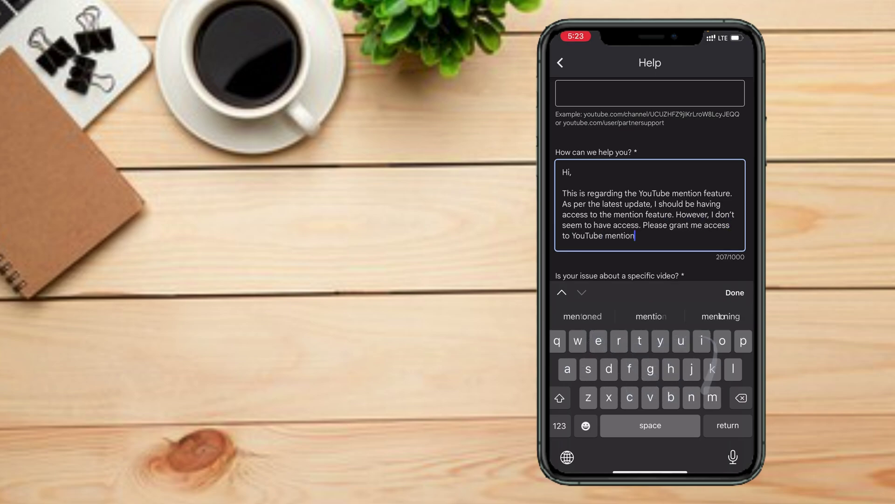
pyautogui.write(' feature on my')
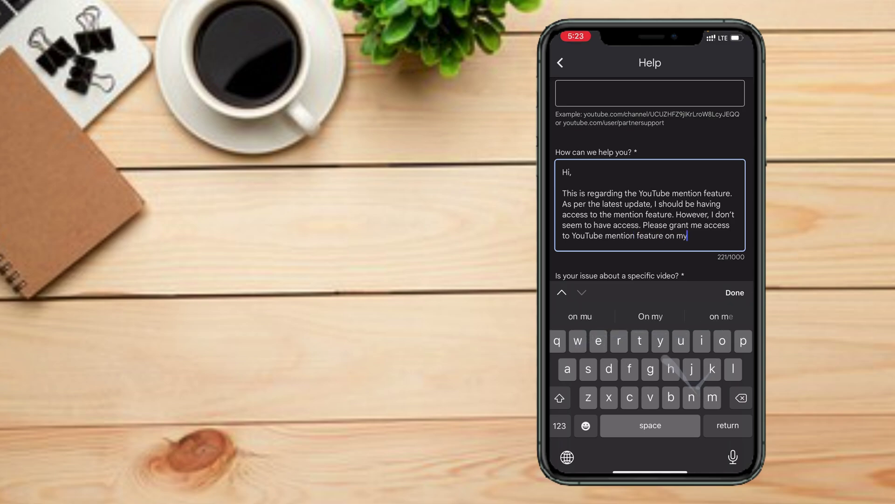
pyautogui.write(' channel')
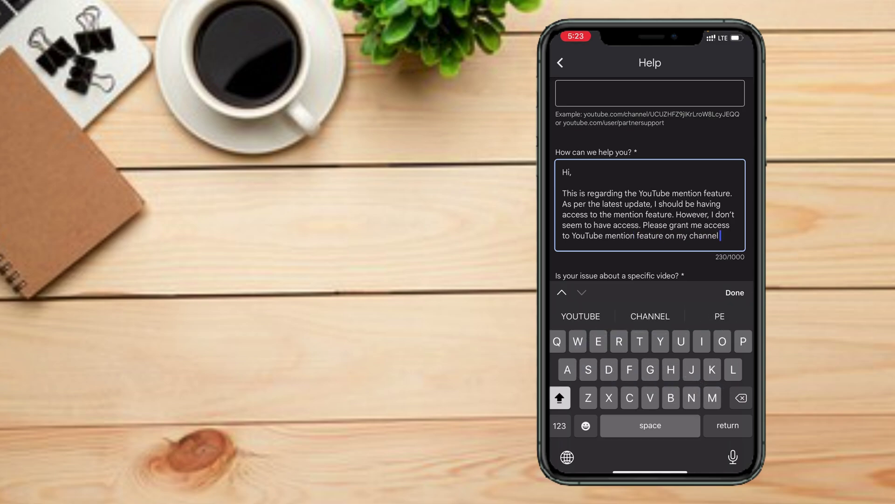
pyautogui.write('ASAP.')
pyautogui.press('Return')
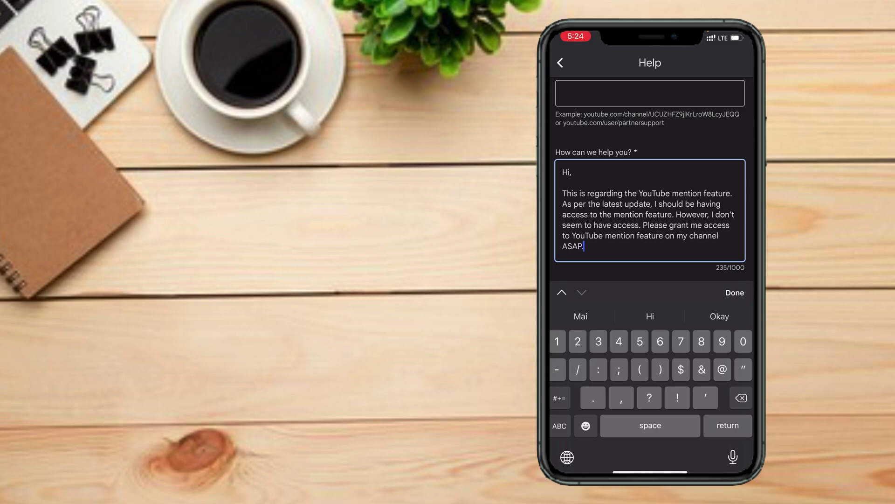
pyautogui.press('Return')
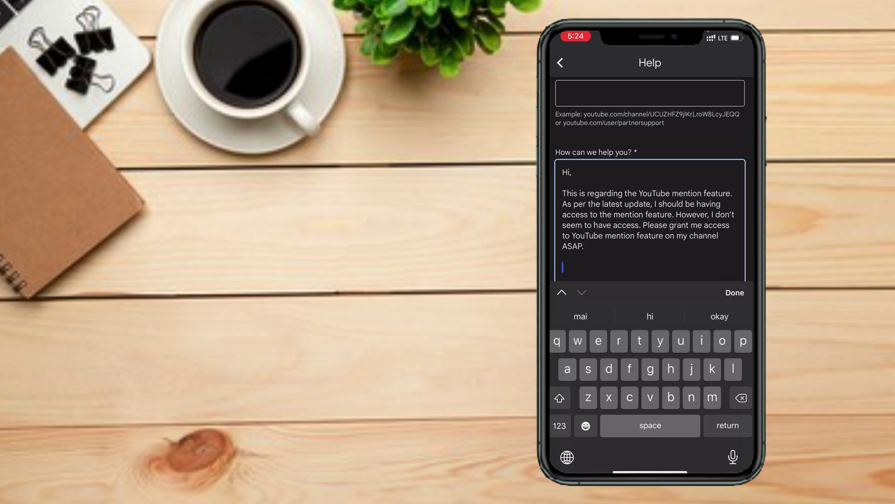
pyautogui.write('Please let')
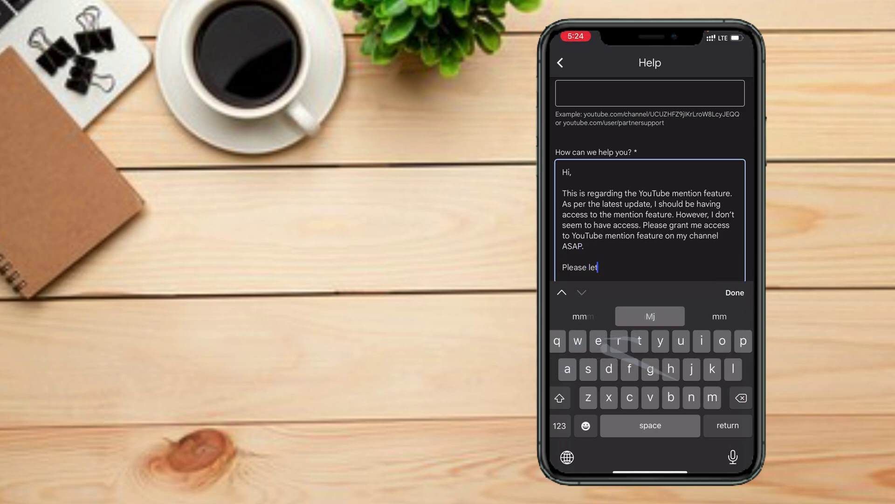
pyautogui.write(' me know if any')
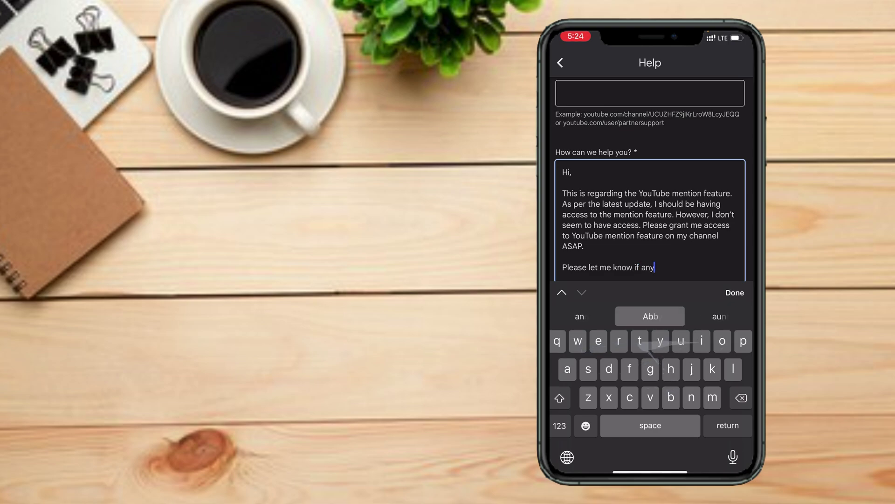
pyautogui.write(' other information')
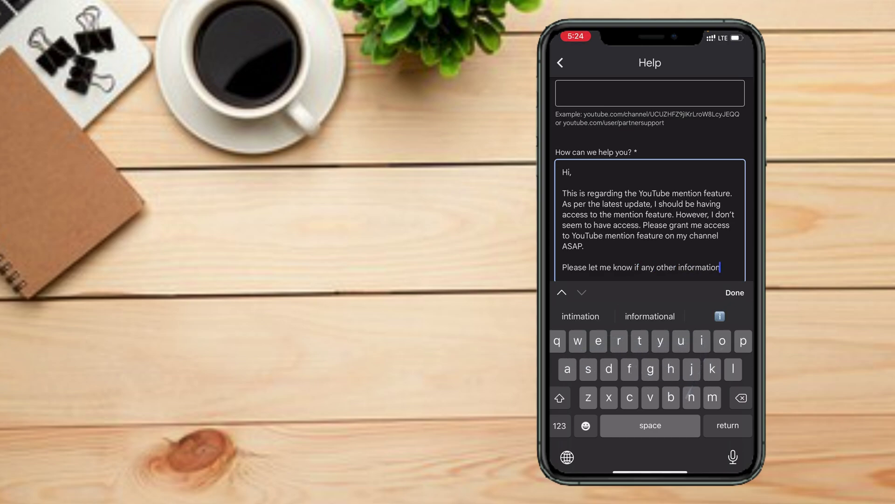
pyautogui.write(' is needed from')
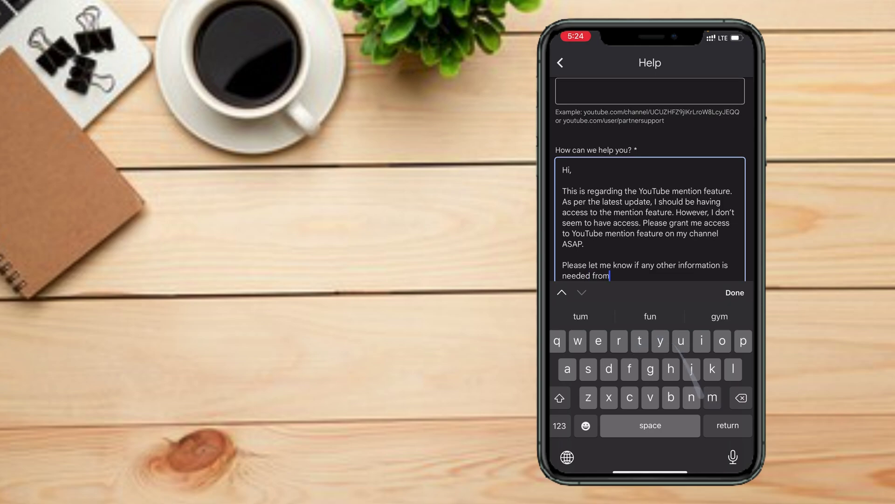
pyautogui.write(' my end')
pyautogui.click(560, 426)
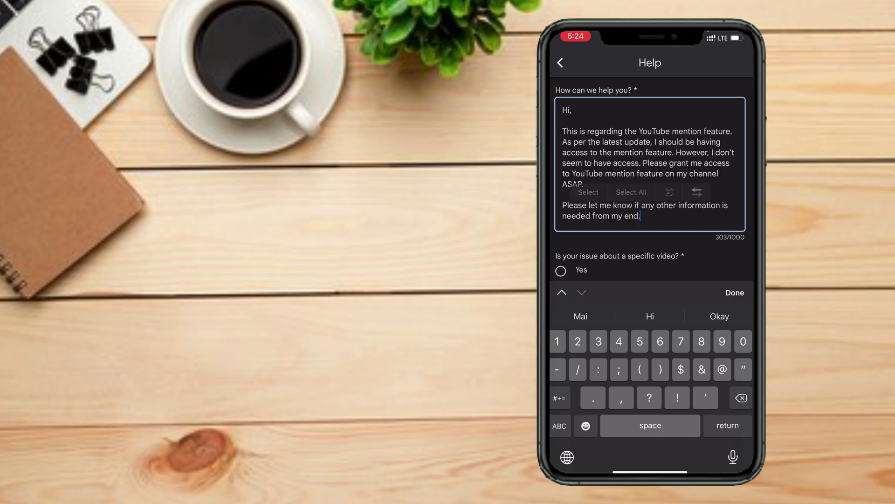
# Step: Select the entire help message and copy it
pyautogui.click(624, 216)
pyautogui.doubleClick(632, 216)
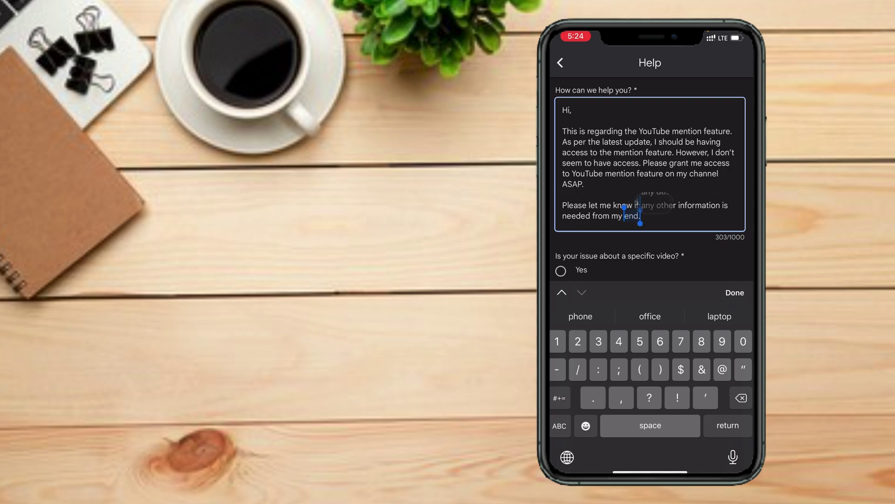
pyautogui.moveTo(624, 216); pyautogui.dragTo(562, 113)
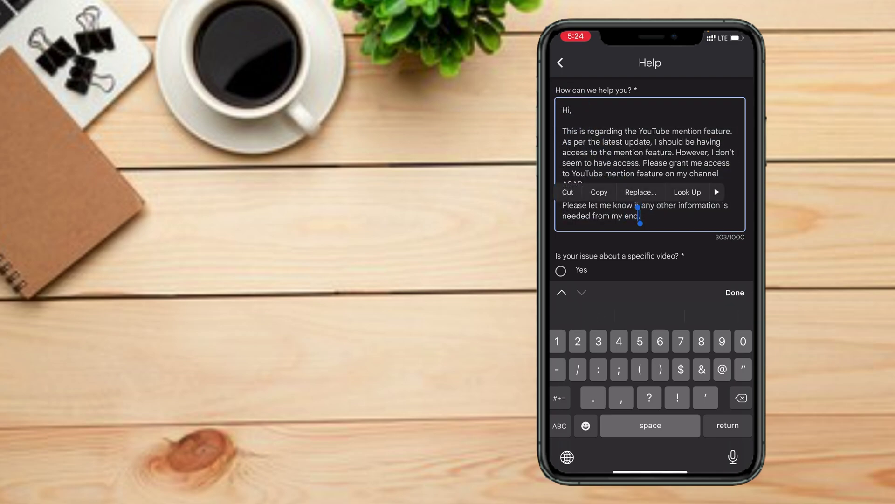
pyautogui.moveTo(630, 203); pyautogui.dragTo(562, 110)
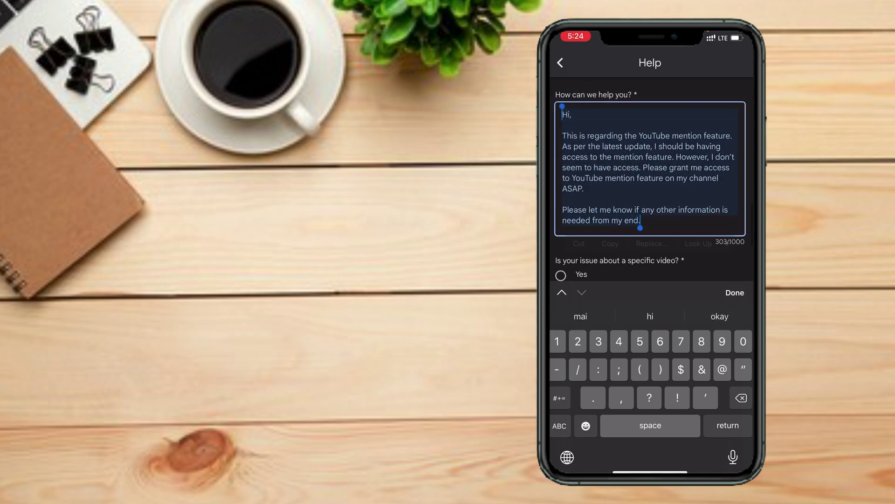
pyautogui.click(610, 243)
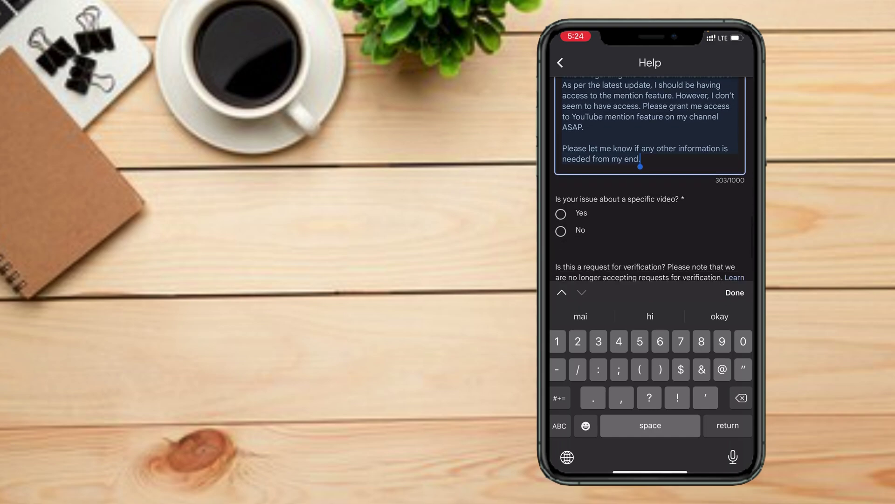
pyautogui.scroll(-5, 651, 182)
# Step: Hide the keyboard and answer No to the specific-video and verification questions
pyautogui.click(640, 82)
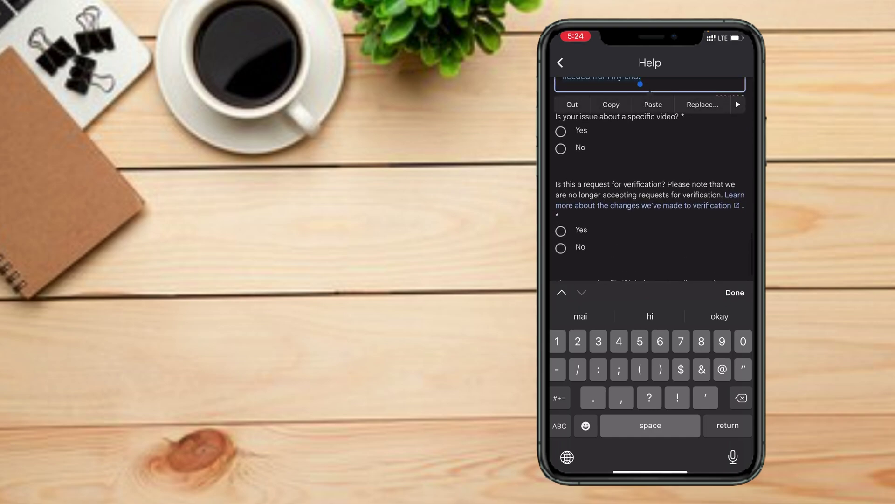
pyautogui.click(734, 293)
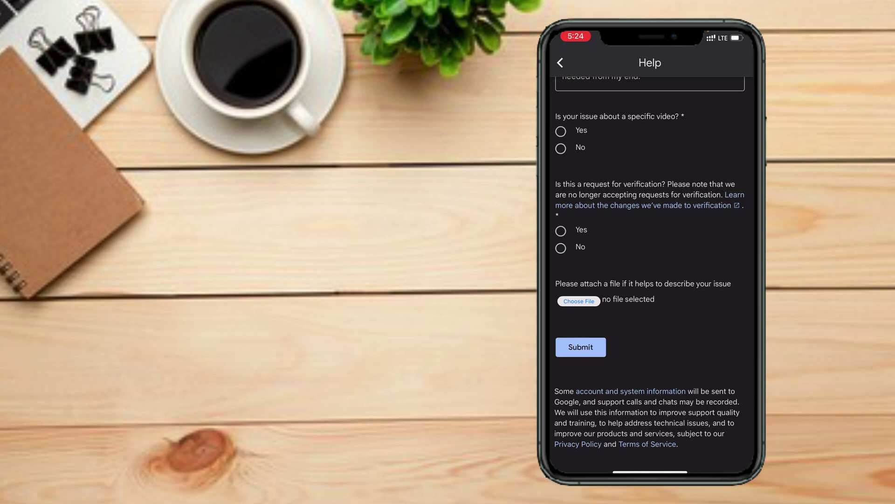
pyautogui.scroll(-1, 653, 243)
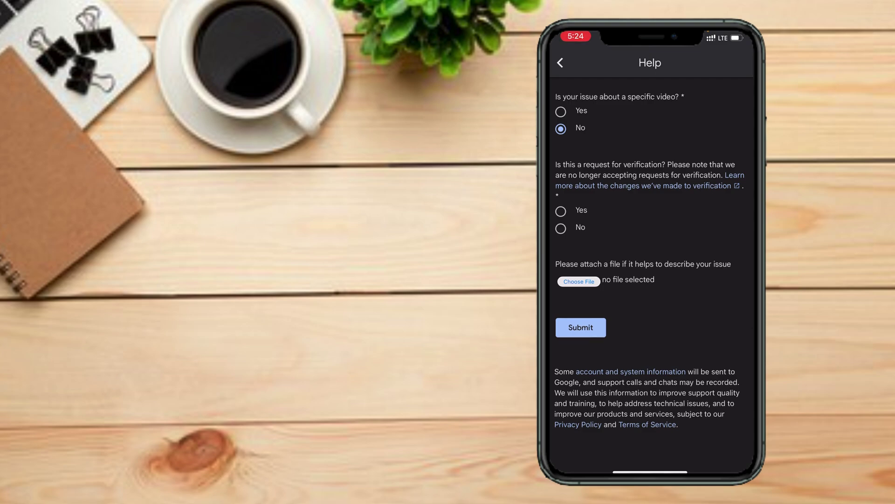
pyautogui.click(561, 228)
pyautogui.scroll(-1, 653, 266)
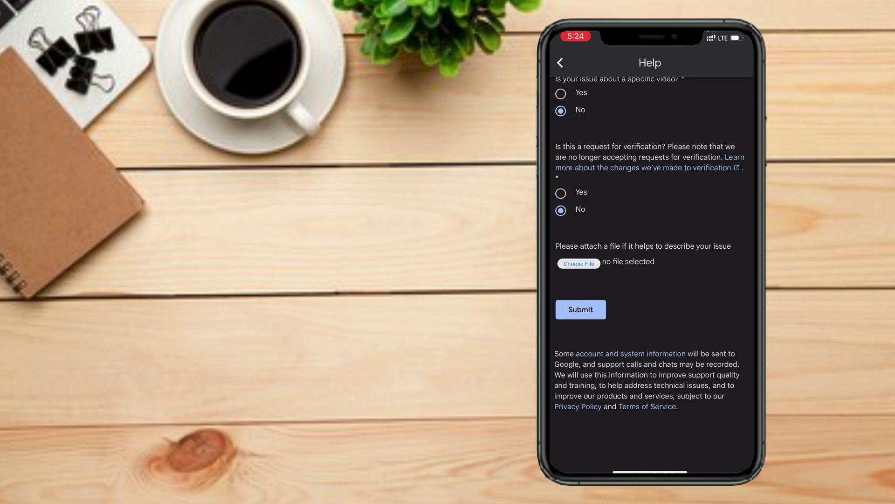